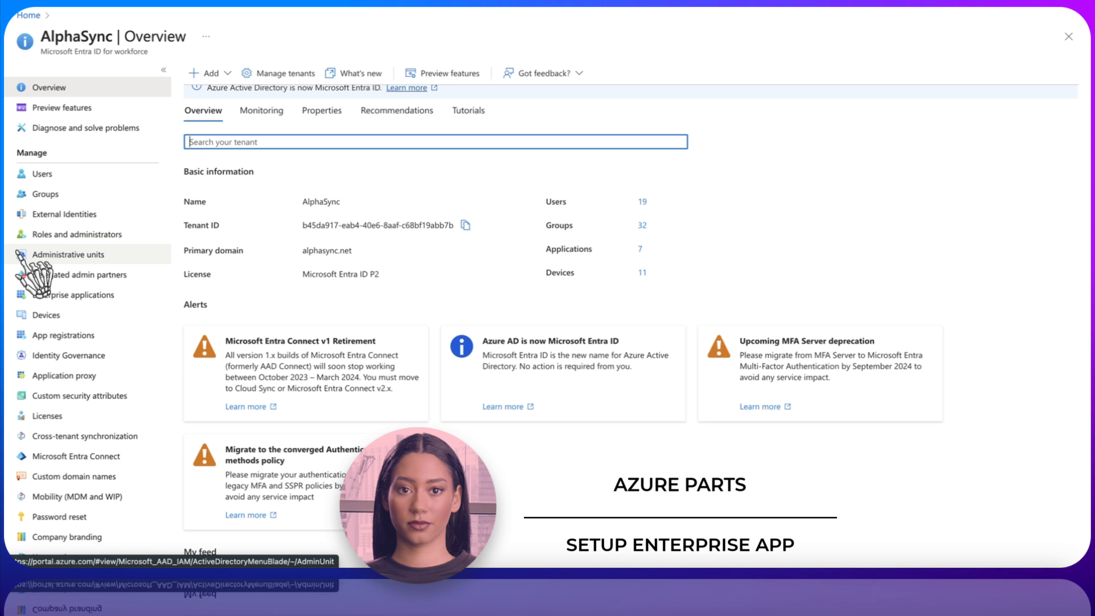
From Enterprise applications, start a new custom application that isn't in the gallery
left_click(73, 294)
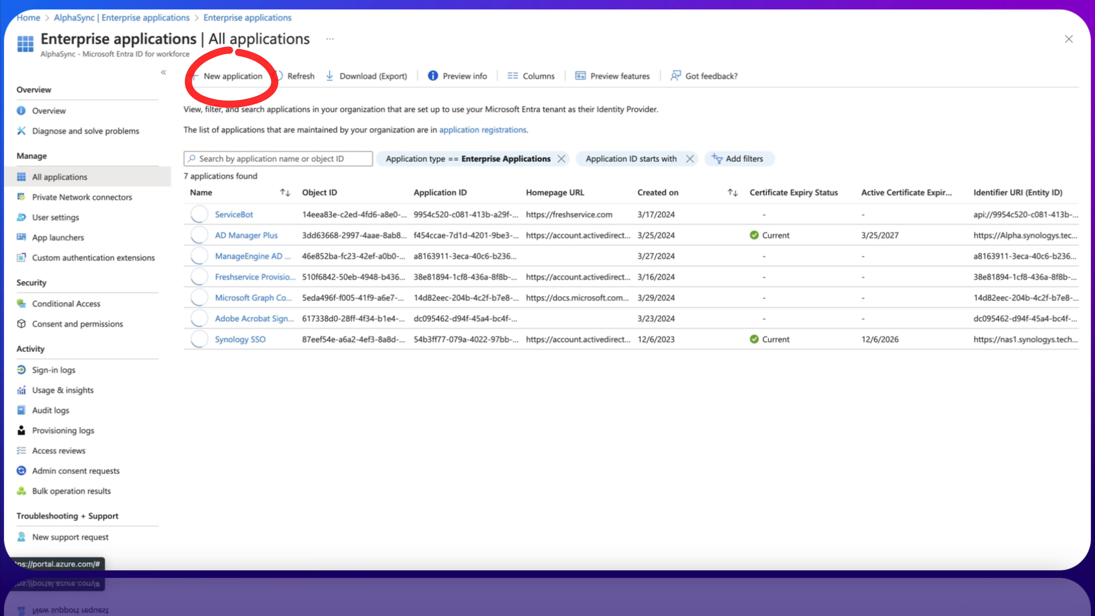
left_click(233, 76)
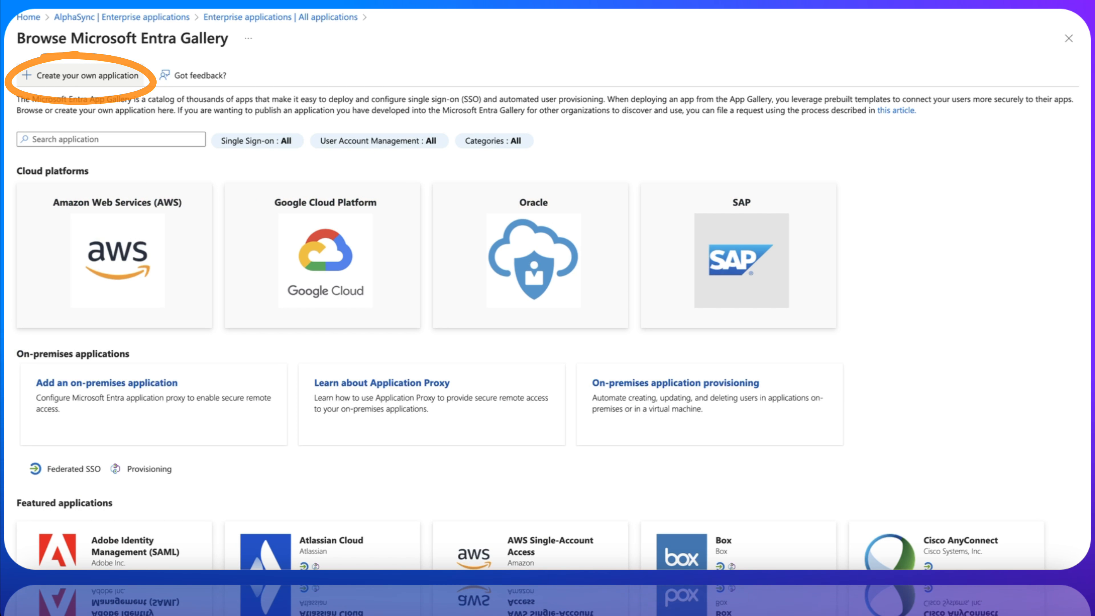
left_click(81, 75)
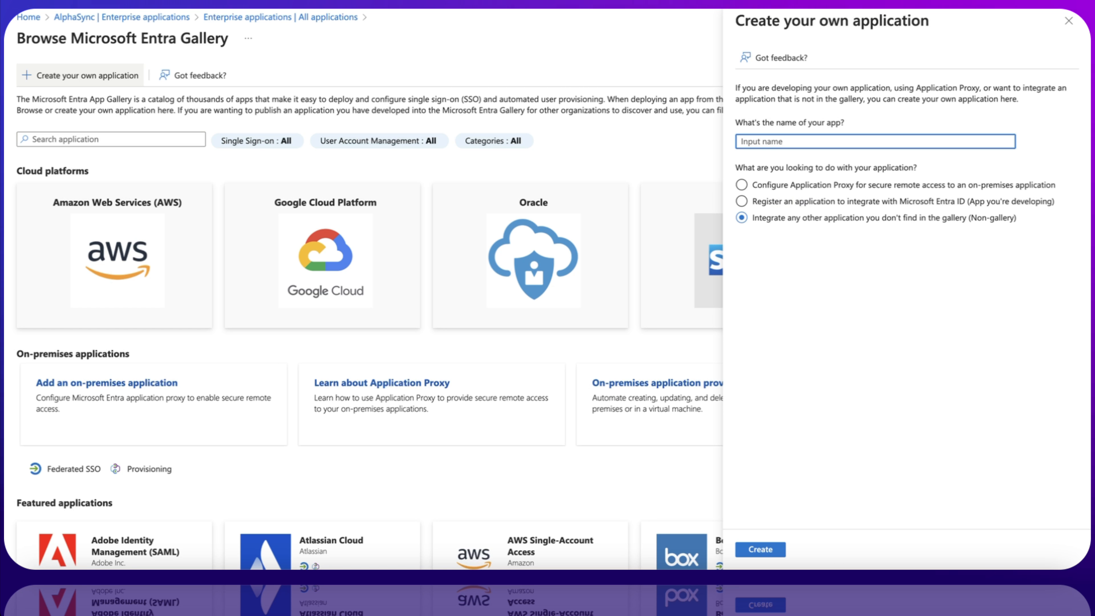
left_click(37, 580)
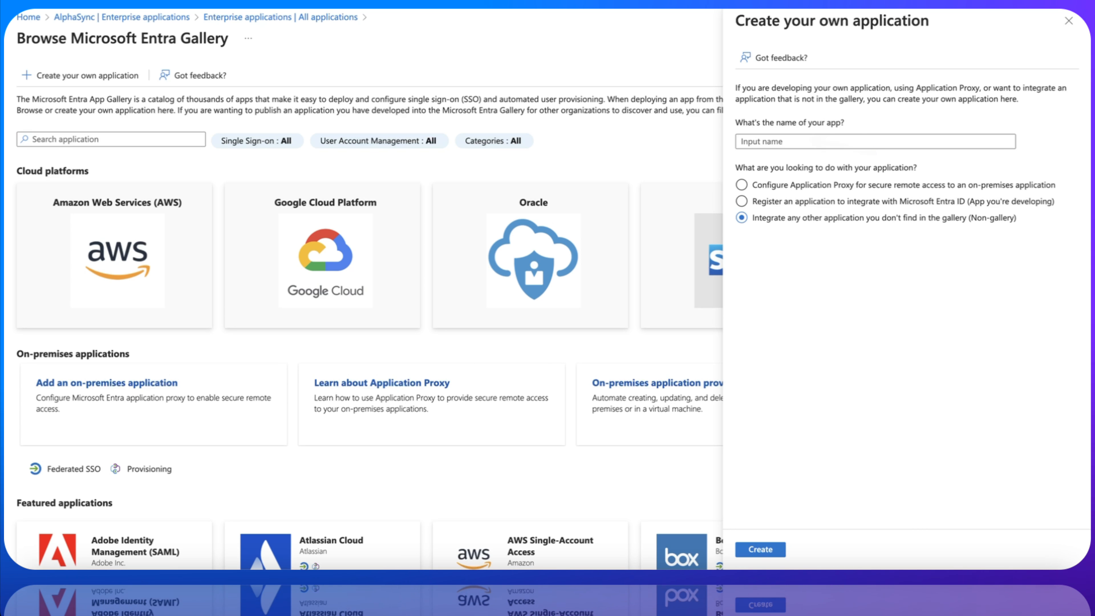
Name the non-gallery app ADMANAGERPLUS and create it
left_click(875, 141)
type("A")
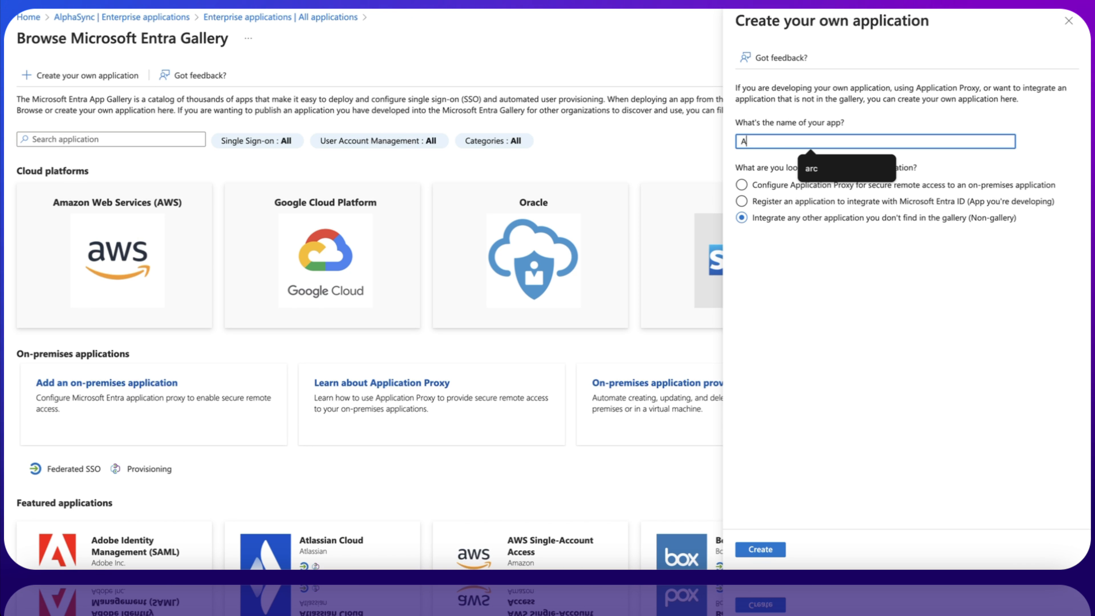
type("DMANAGE")
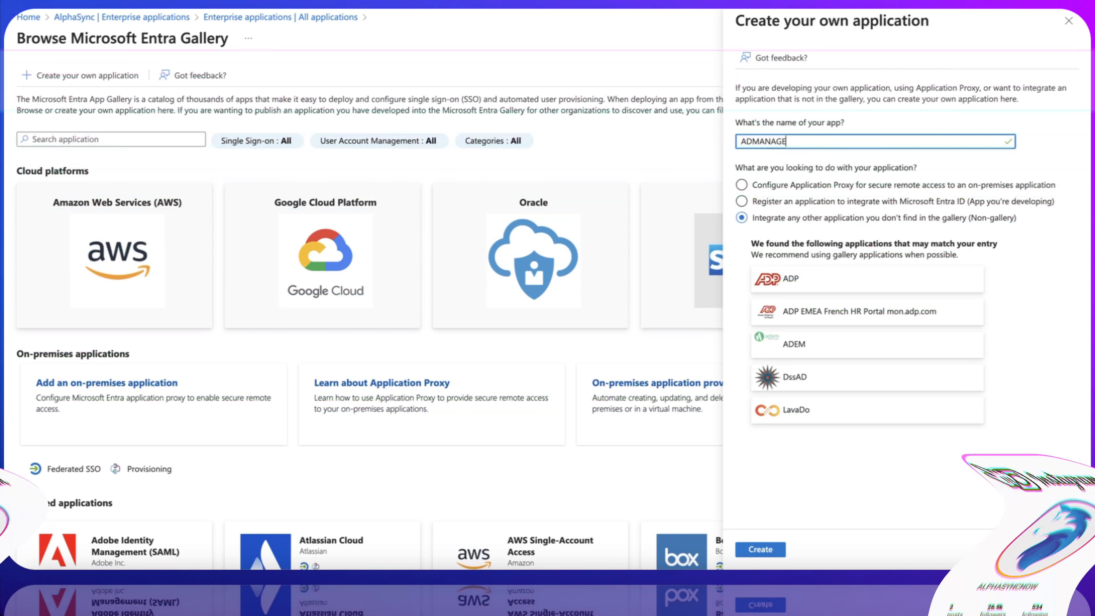
type("RPLUS")
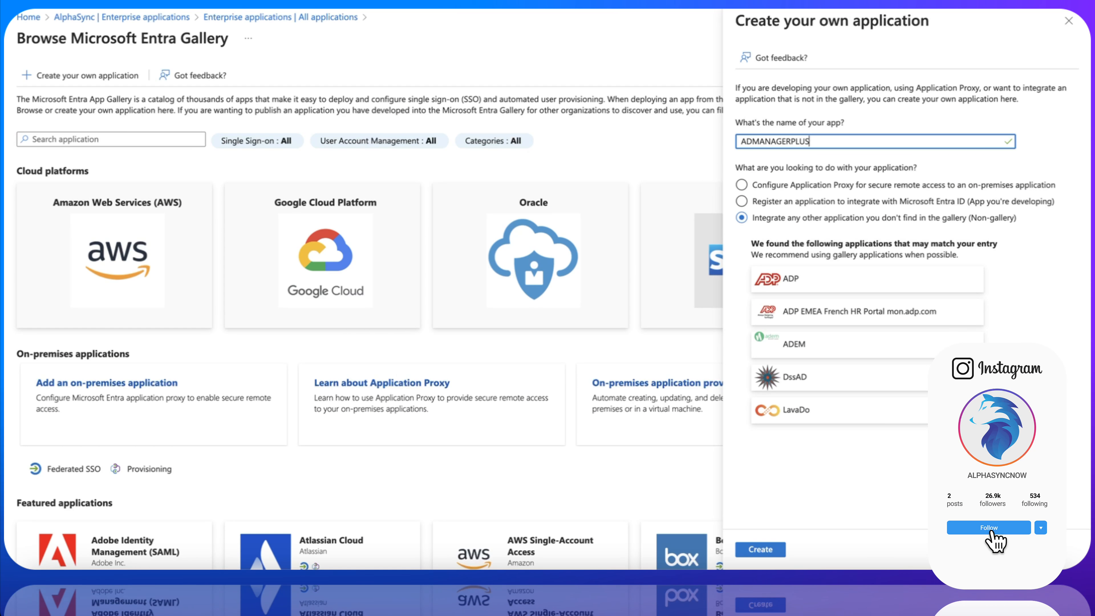
key("Tab")
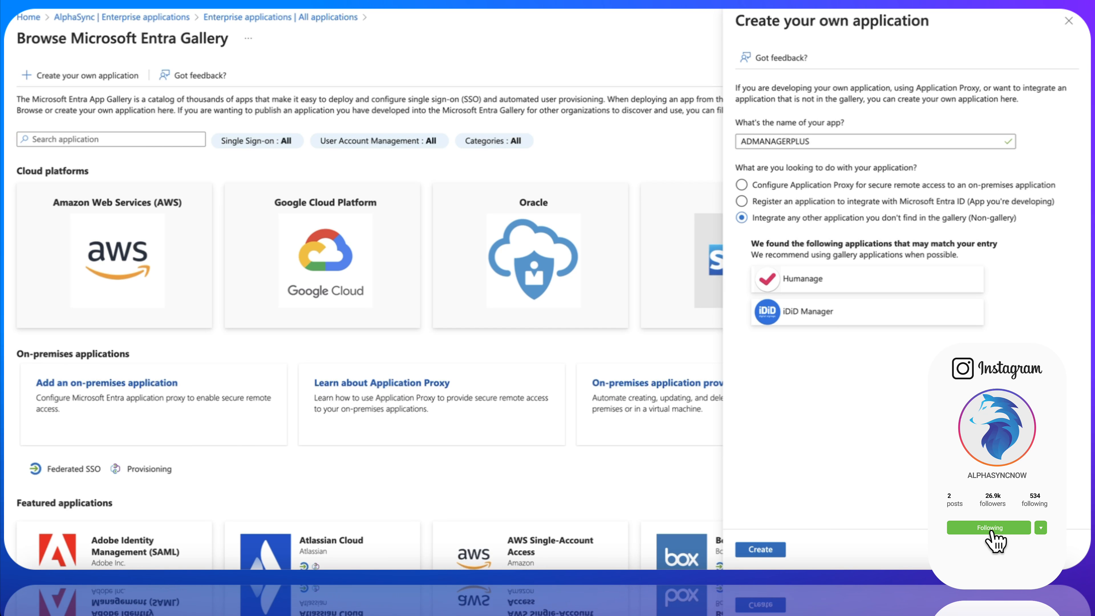
left_click(760, 549)
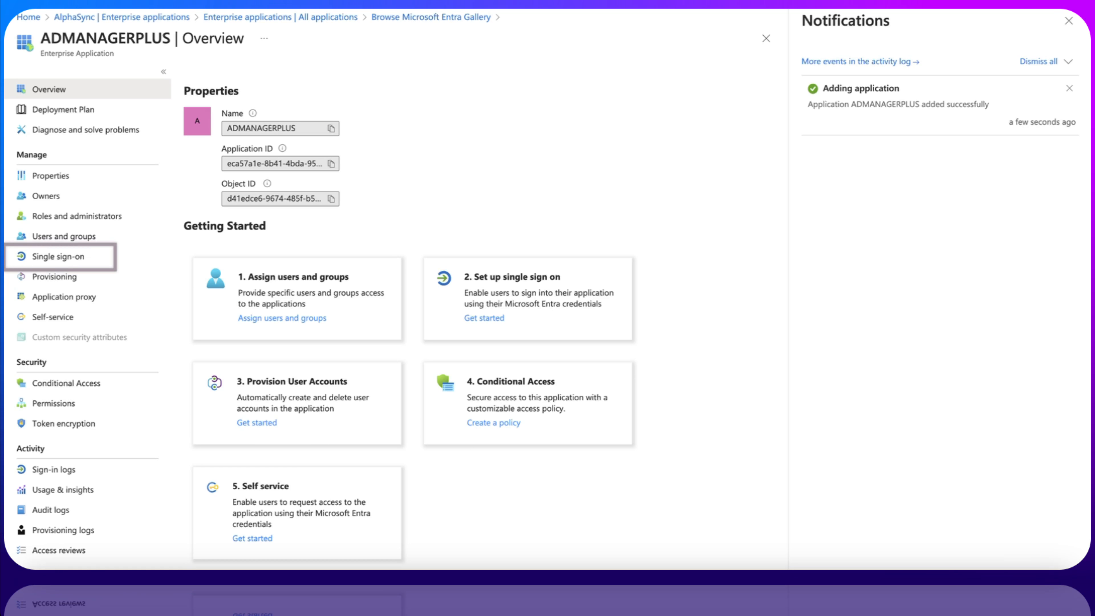
Pick SAML under the app's Single sign-on settings and dismiss the notifications
left_click(58, 257)
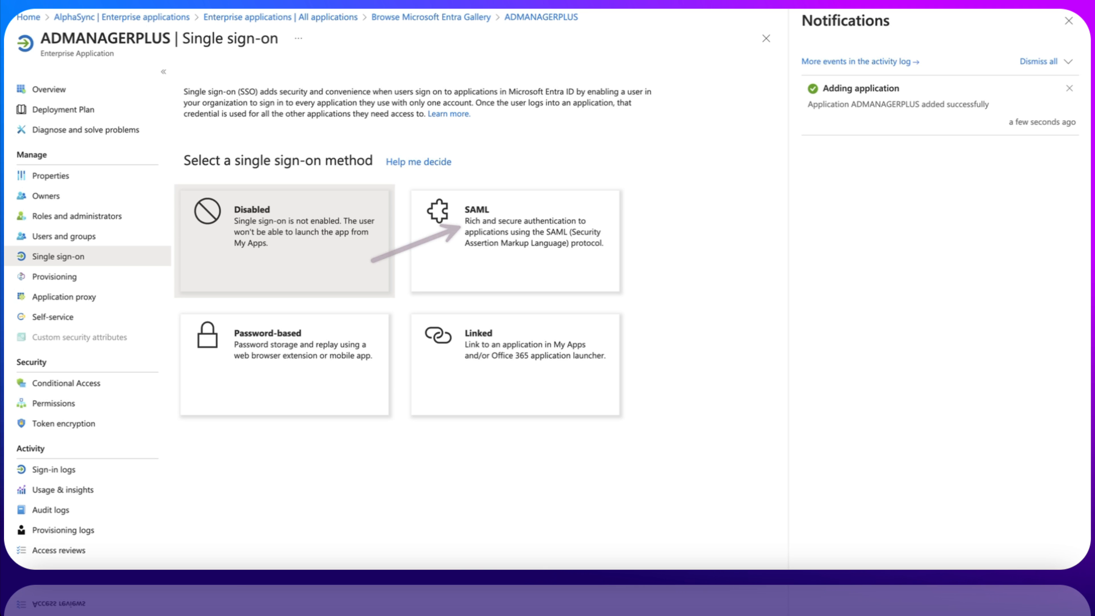
left_click(516, 242)
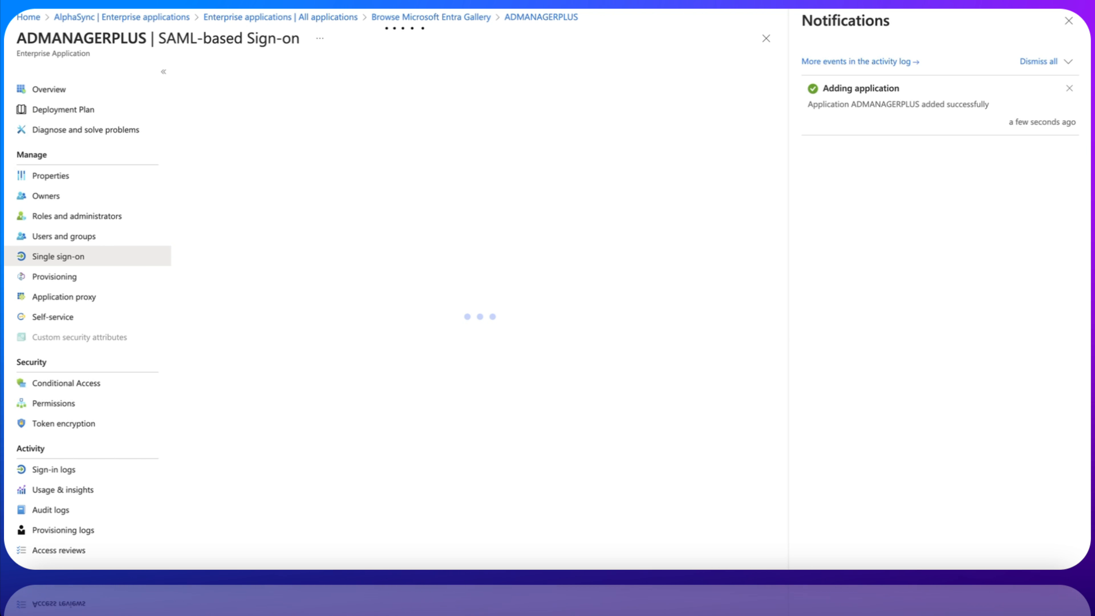
left_click(1068, 21)
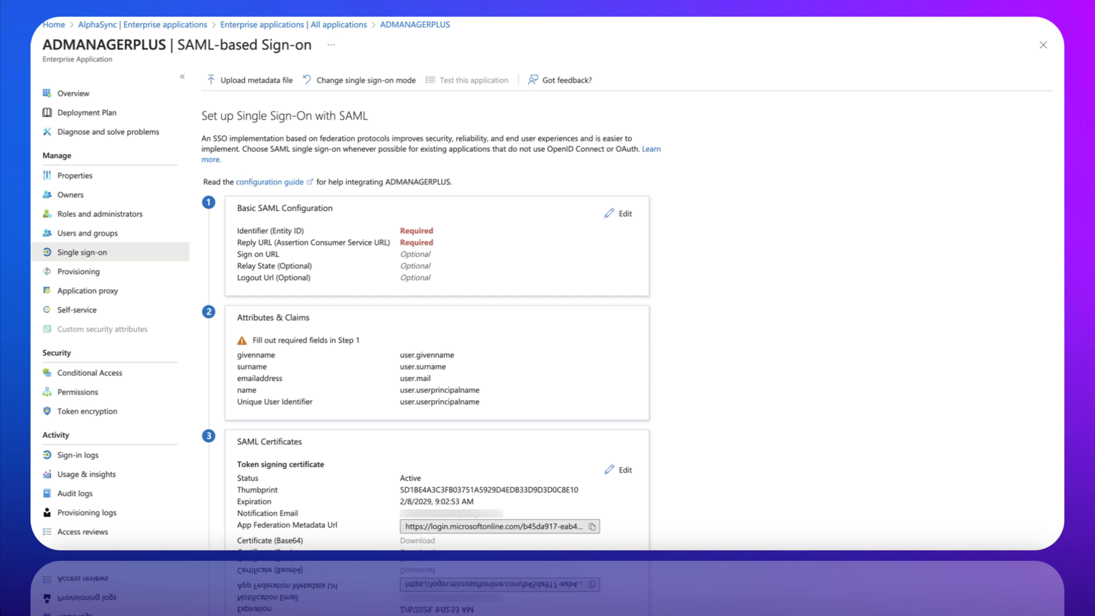
Upload sp_metadata-2.xml to fill the Basic SAML Configuration, then save it
left_click(250, 80)
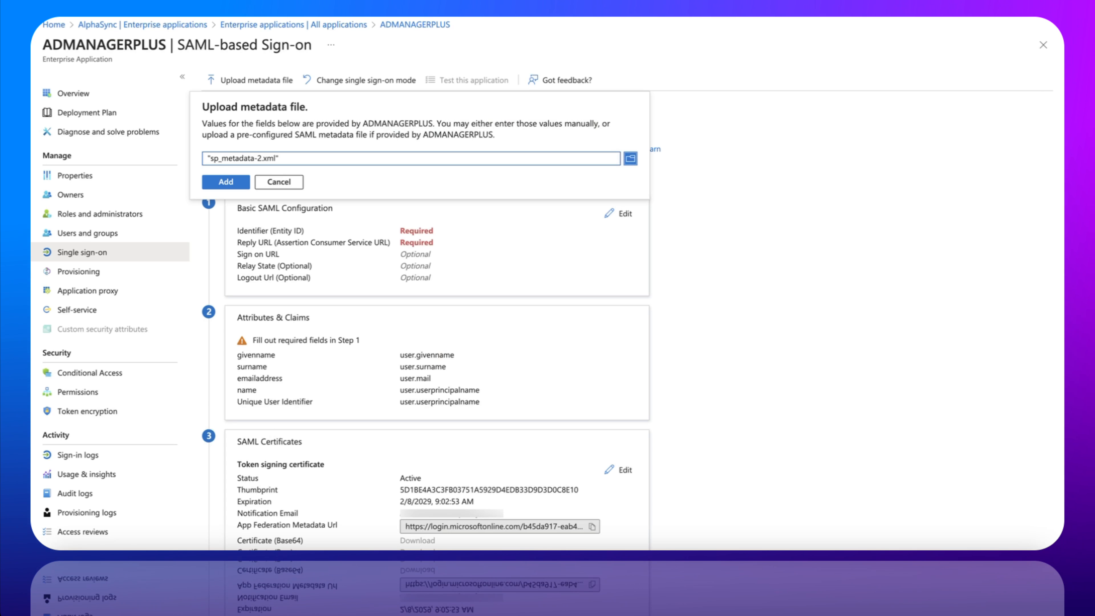
left_click(226, 182)
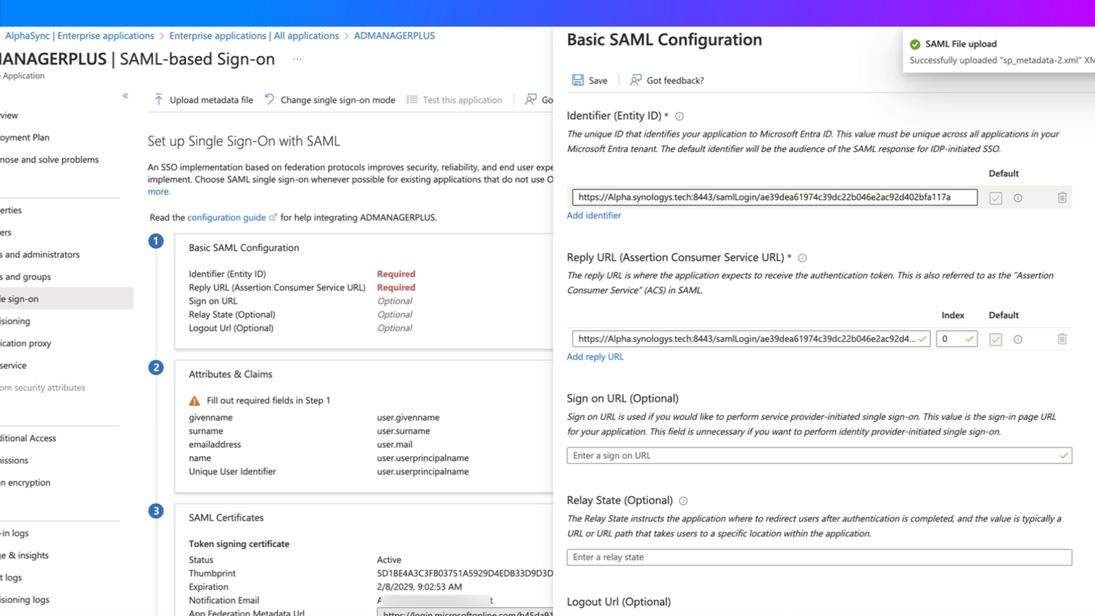
scroll(819, 495, "down", 1)
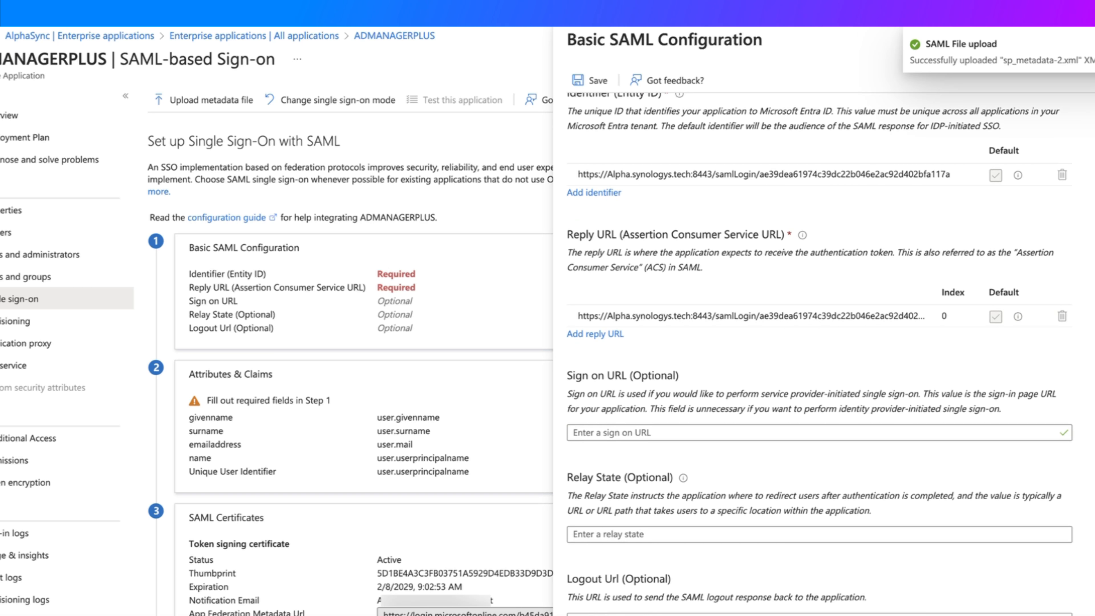
left_click(589, 80)
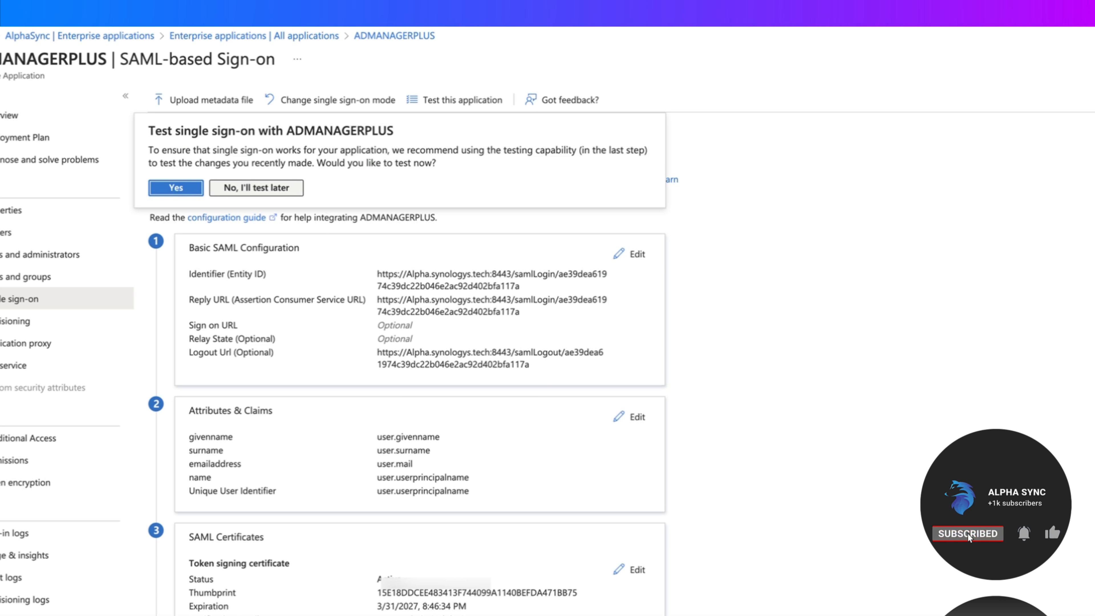
Skip the SSO test prompt and download the Federation Metadata XML under SAML Certificates
left_click(256, 188)
scroll(406, 345, "down", 2)
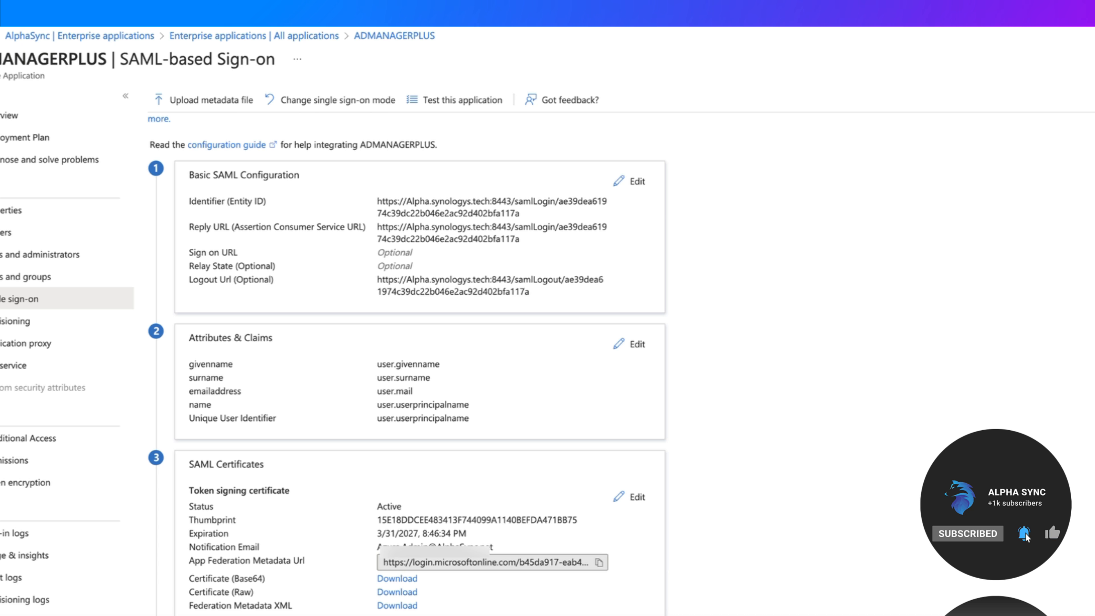
scroll(406, 345, "down", 2)
scroll(406, 345, "down", 4)
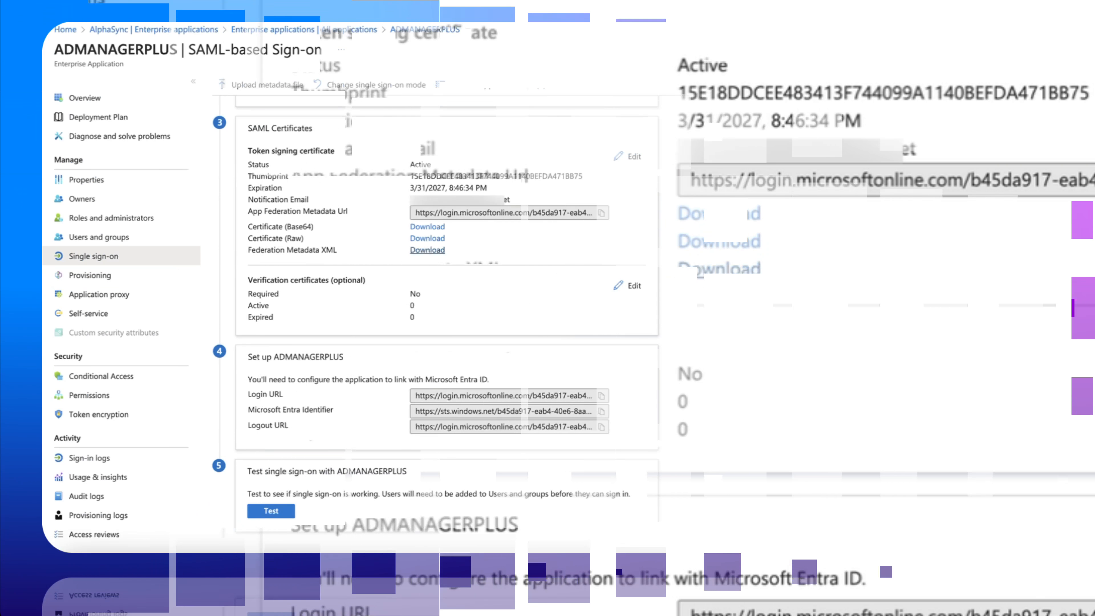
left_click(720, 269)
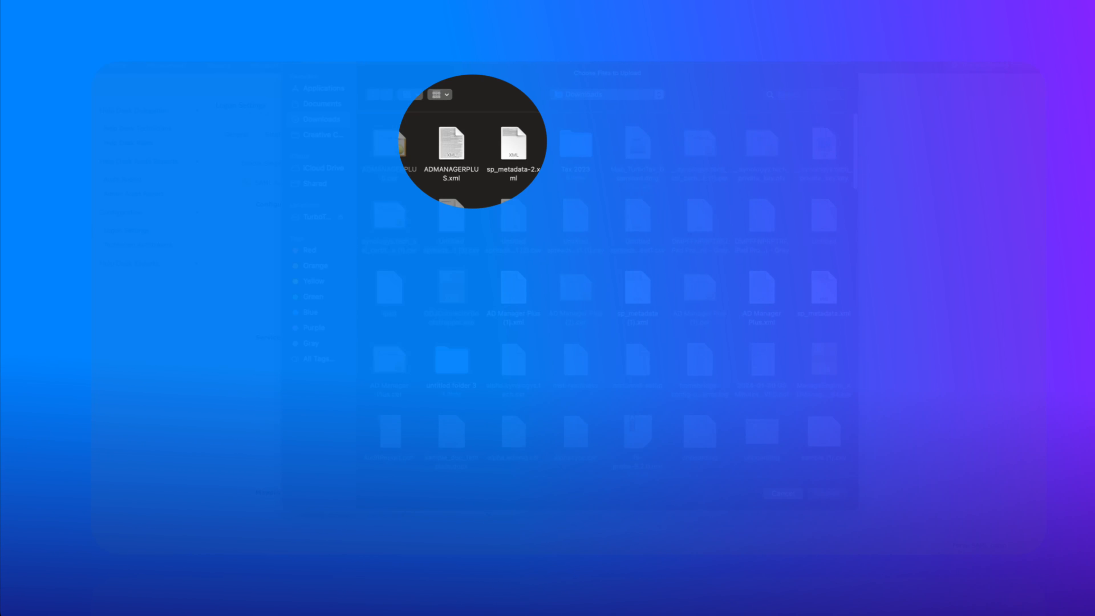
Select ADMANAGERPLUS.xml as the metadata file for ADManager Plus's Custom SAML provider
left_click(514, 144)
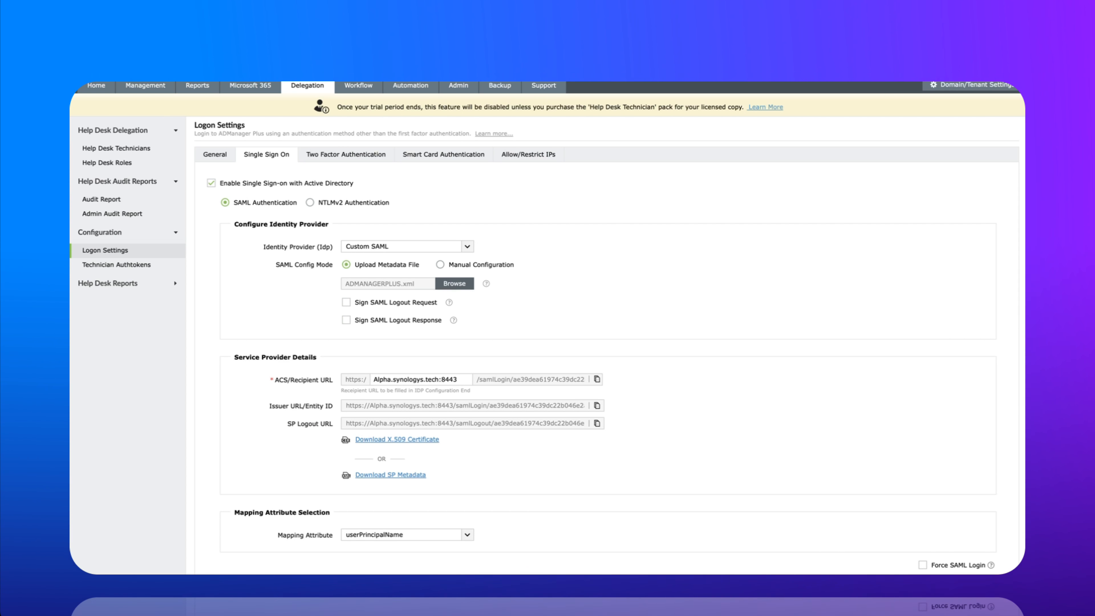
scroll(604, 345, "down", 3)
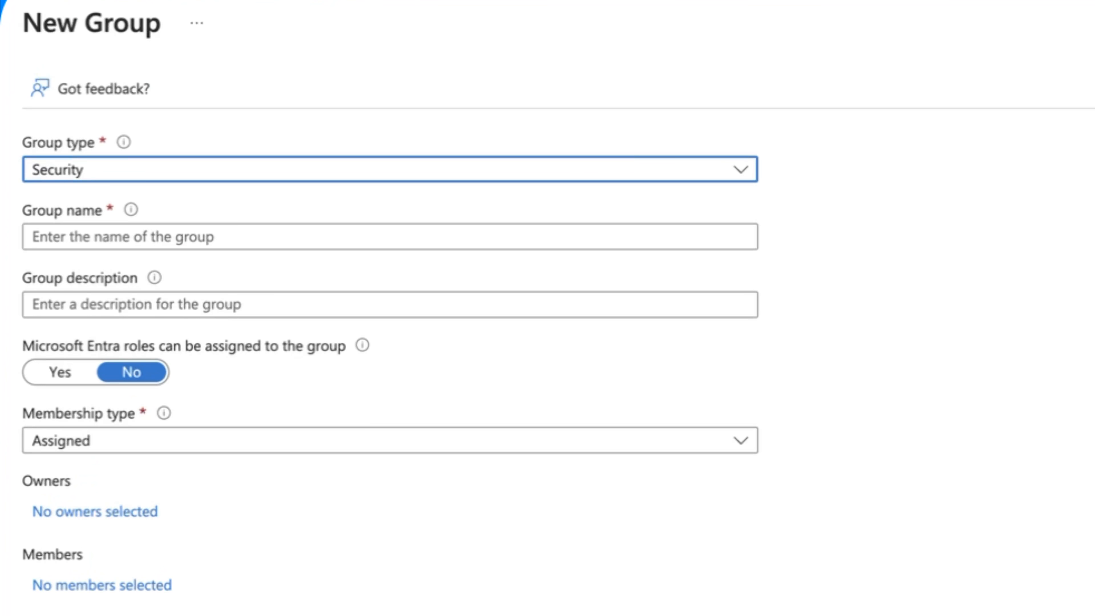
Name the new security group AD MANAGER PLUS Admins and enter its description
left_click(390, 237)
type("AD MANAGER PLUS Admins")
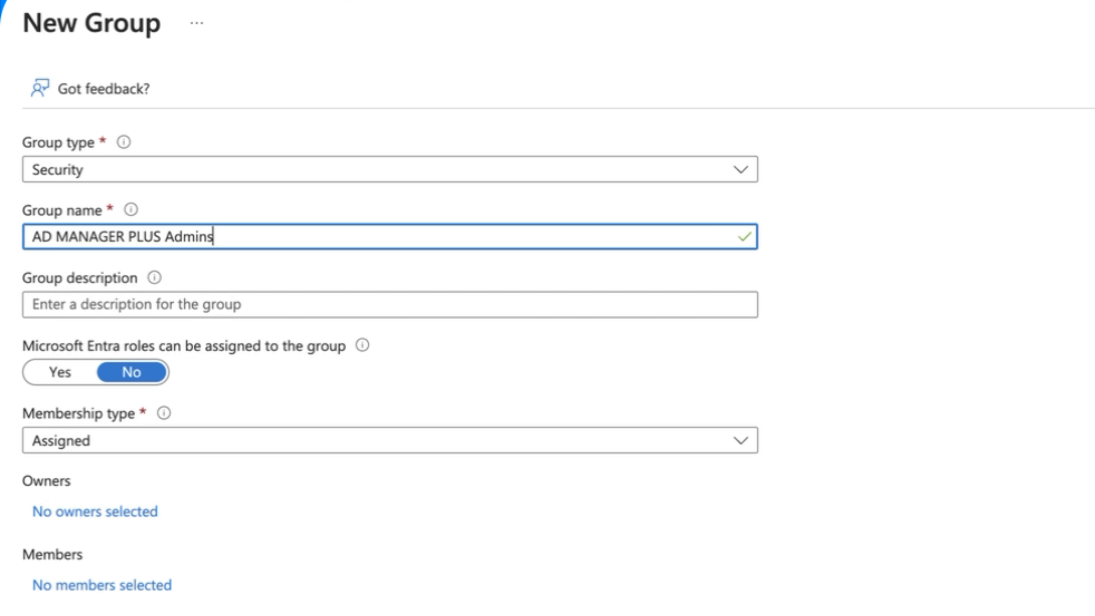
left_click(390, 305)
type("assign to")
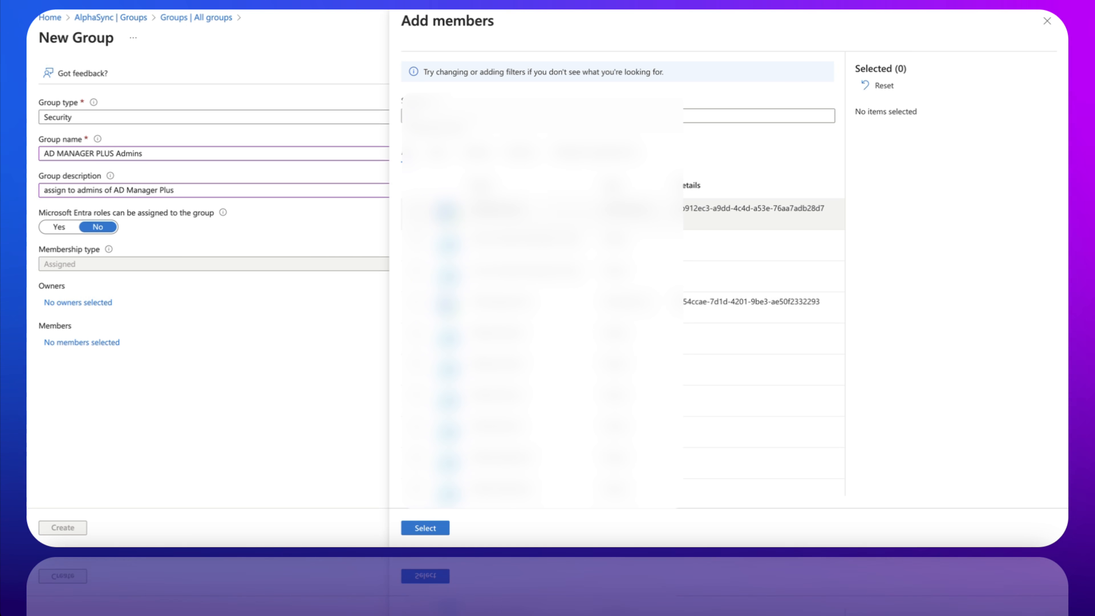
Search for the admin user account and add it as the group's member
type("ad")
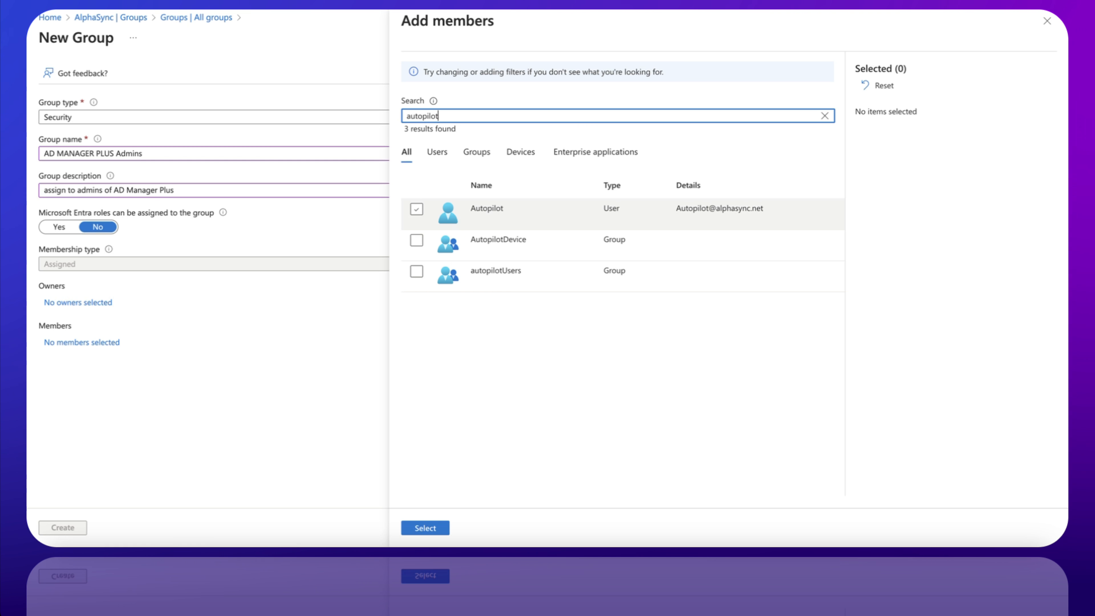
left_click(417, 209)
left_click(425, 528)
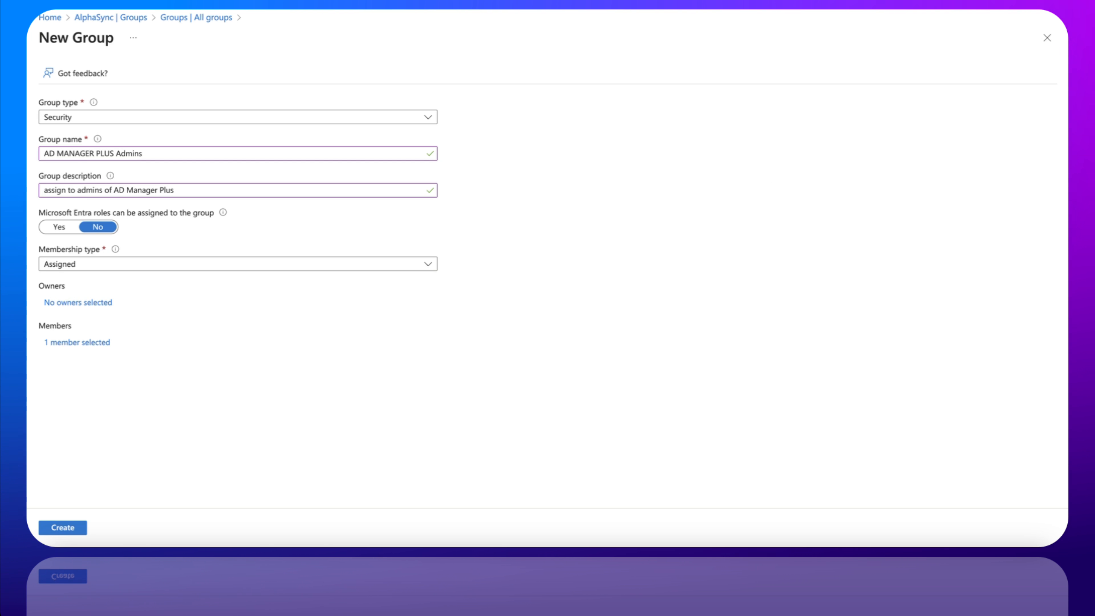
Search for the admin account and make it the group's owner
left_click(78, 302)
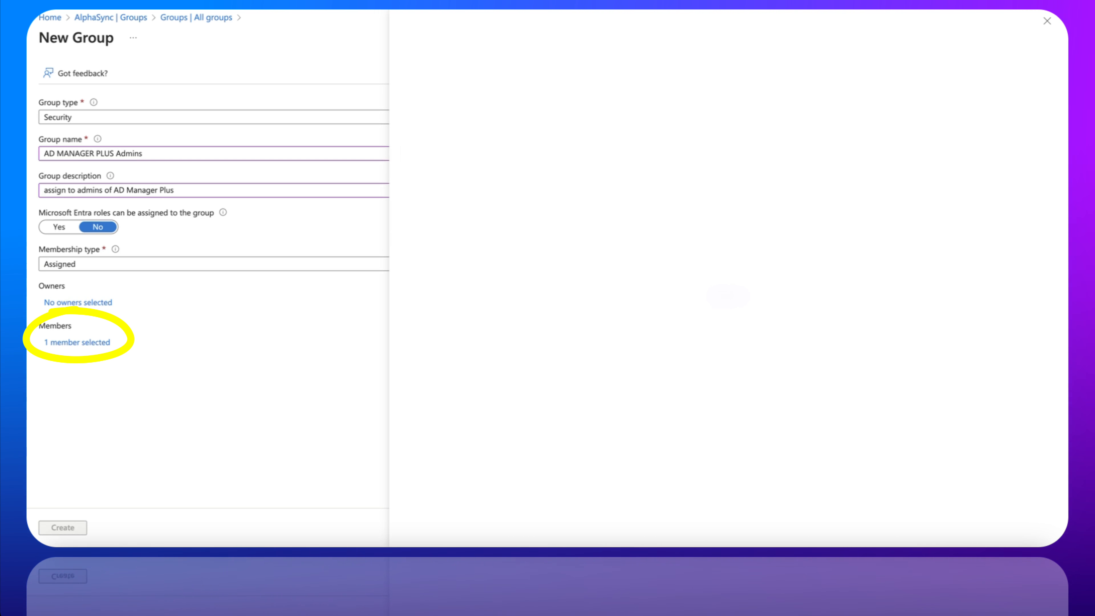
left_click(556, 115)
type("ad")
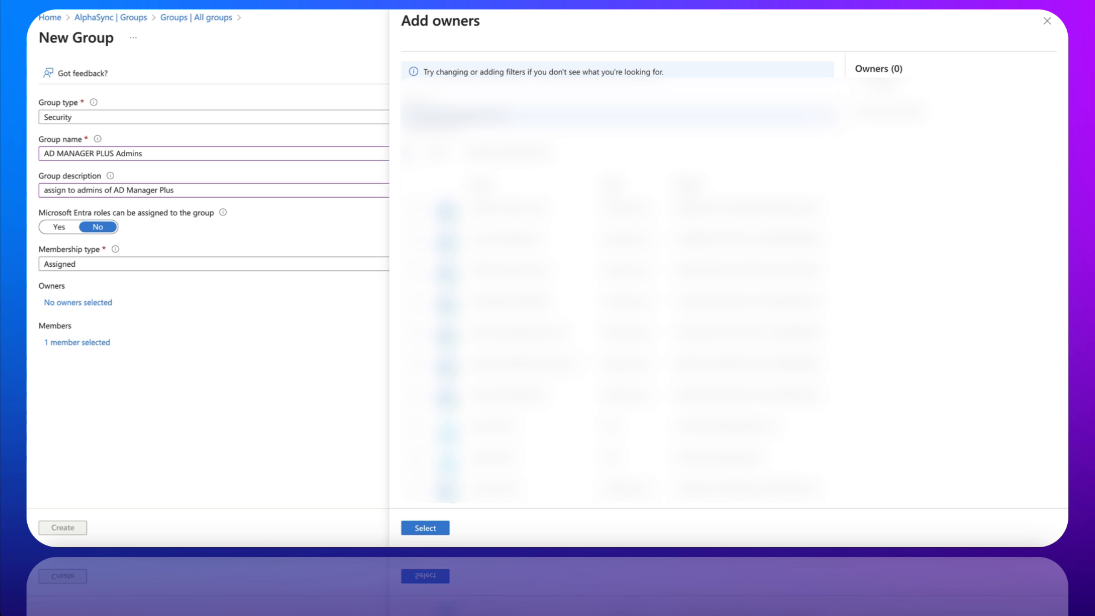
left_click(431, 527)
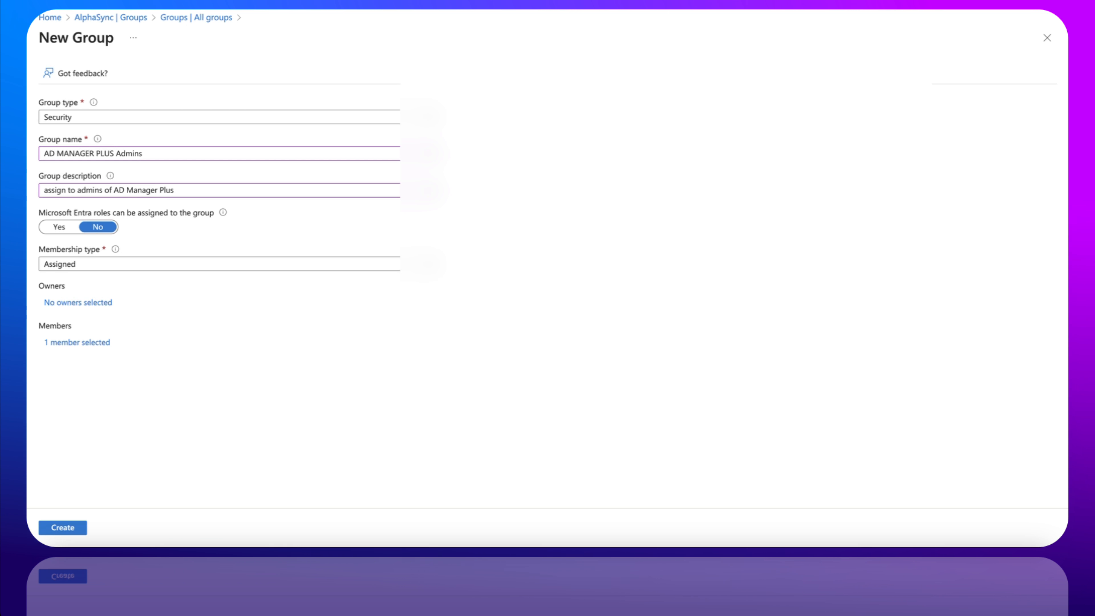
left_click(78, 303)
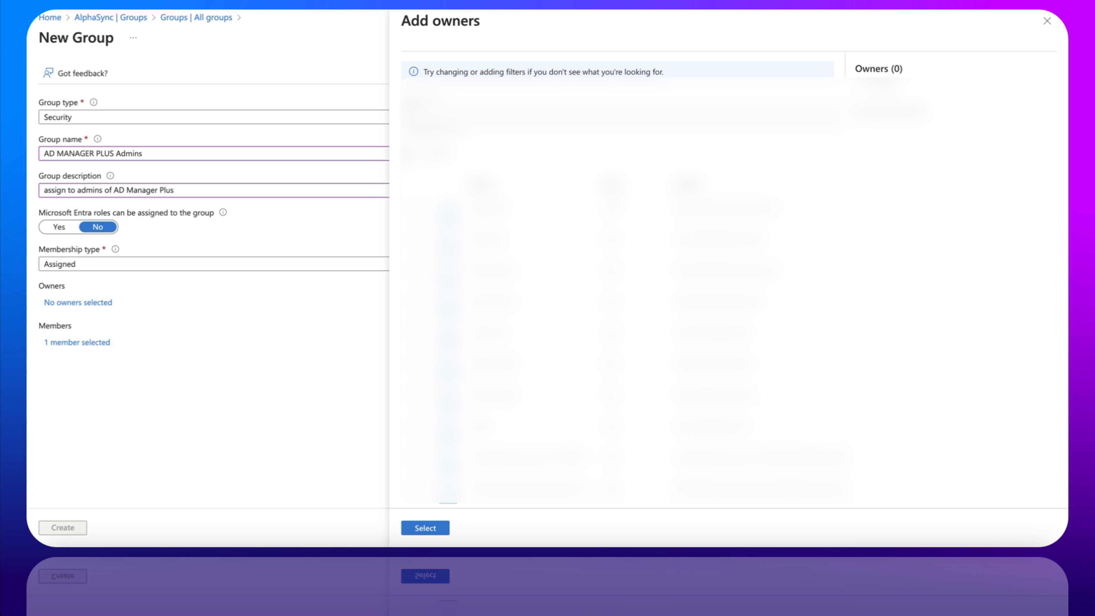
left_click(556, 115)
type("adm")
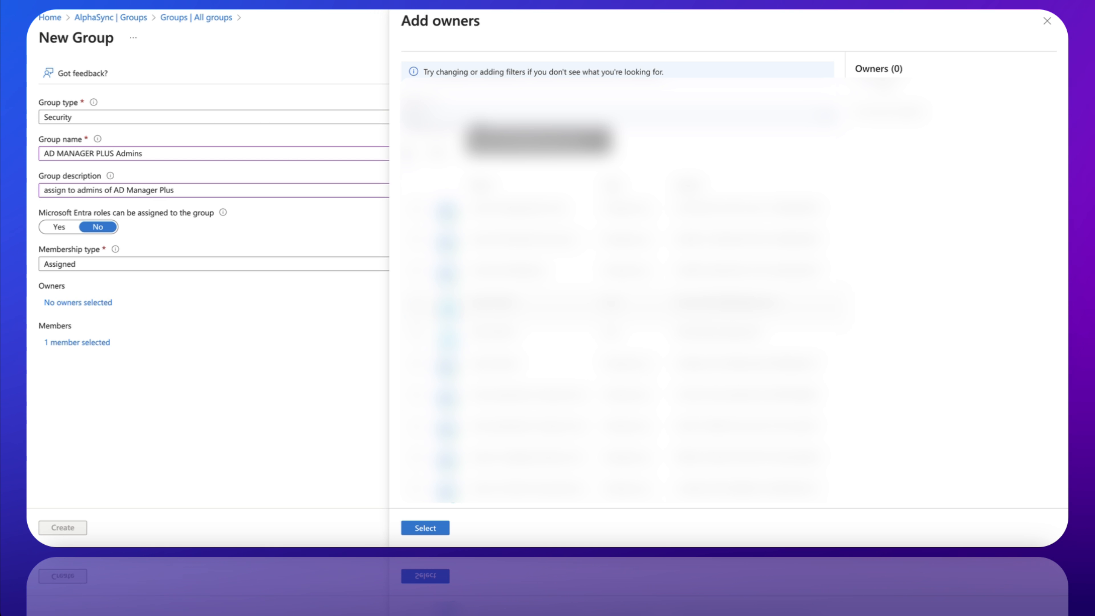
left_click(416, 304)
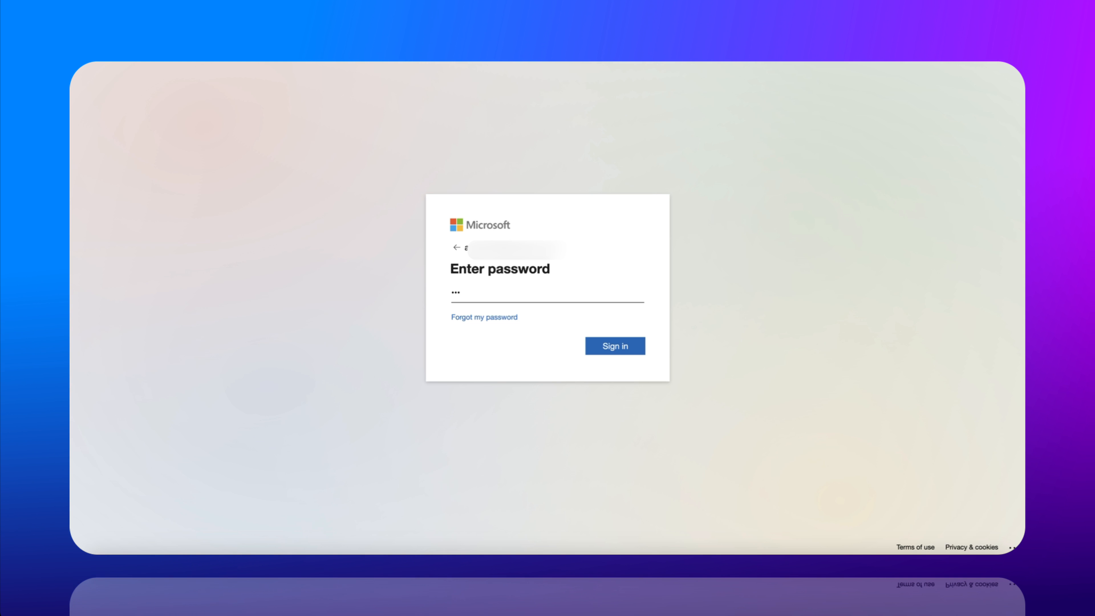
Submit the account password and land on the alphasync.net Graphical View dashboard
type("••")
key("Return")
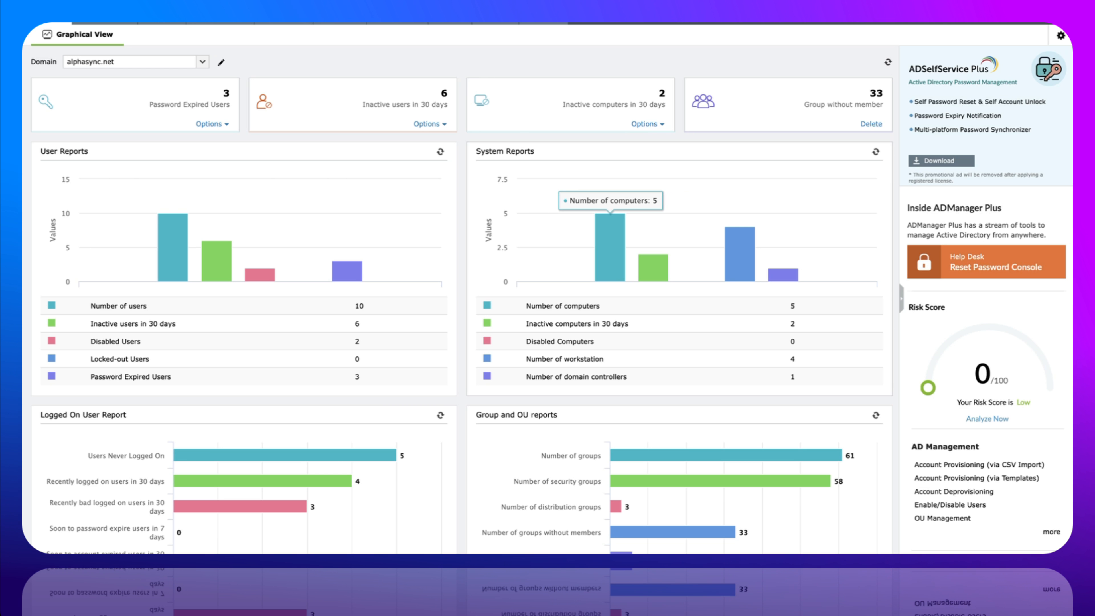
scroll(739, 285, "down", 1)
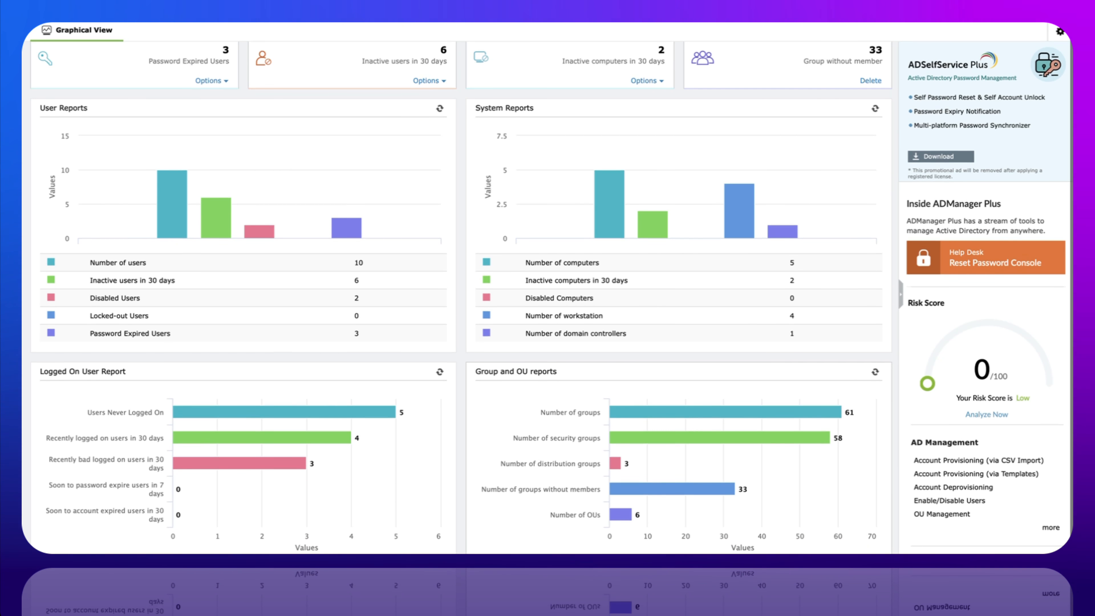
scroll(733, 432, "up", 1)
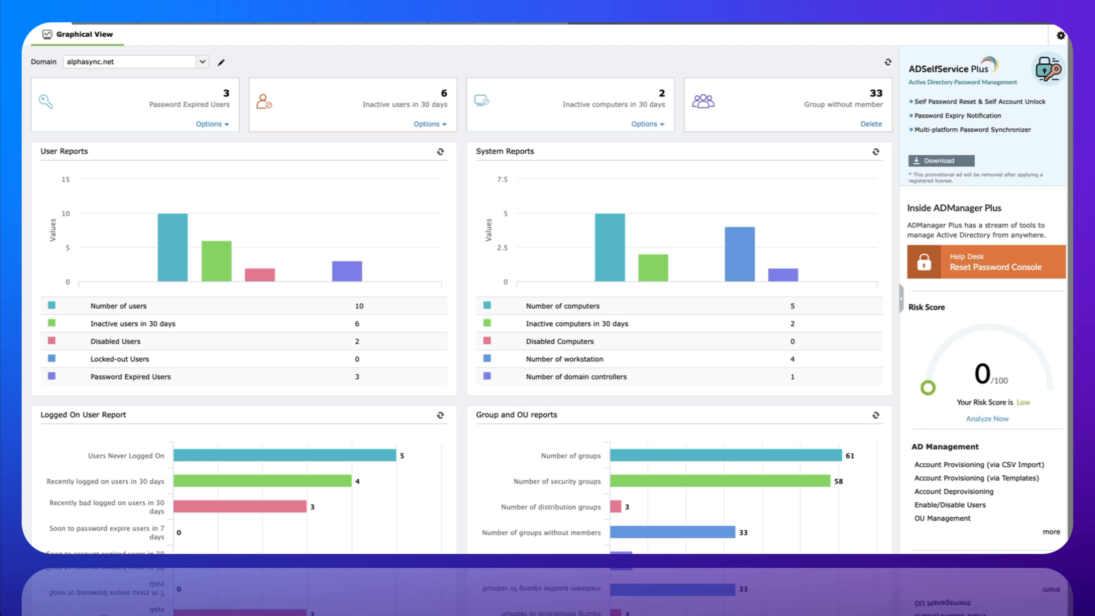